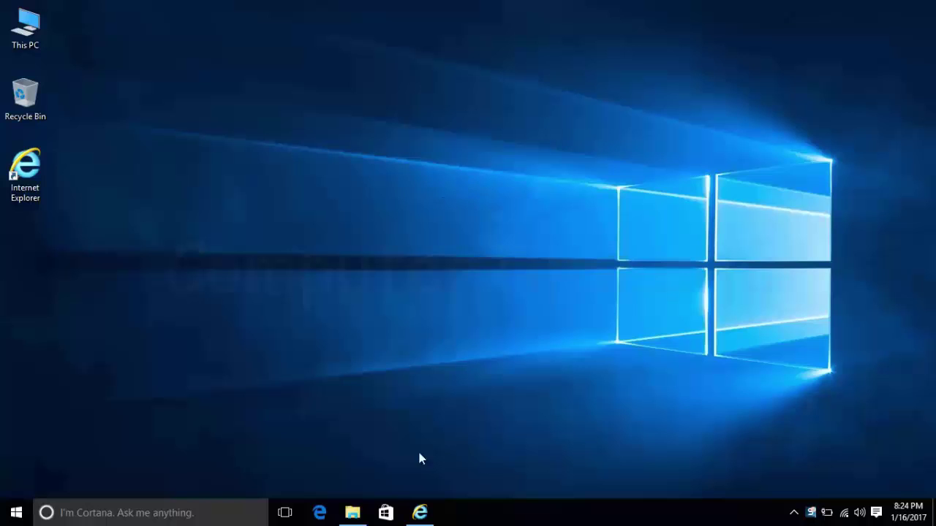
# Step: Download Input_Cypress_W74_A06_Setup-19VRK_ZPE.exe from the Mouse, Keyboard & Input Devices category of the XPS 15Z L511Z support page and save it
pyautogui.click(420, 516)
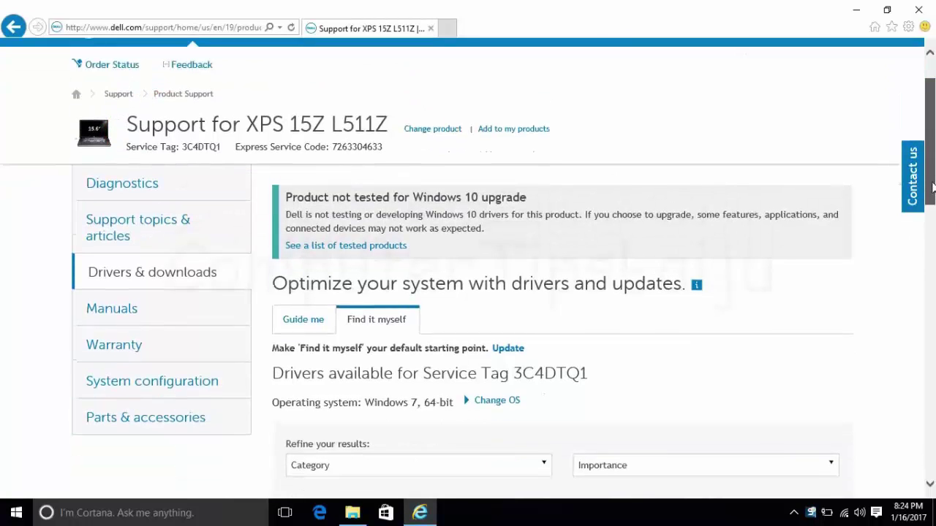
pyautogui.moveTo(934, 182); pyautogui.dragTo(932, 192)
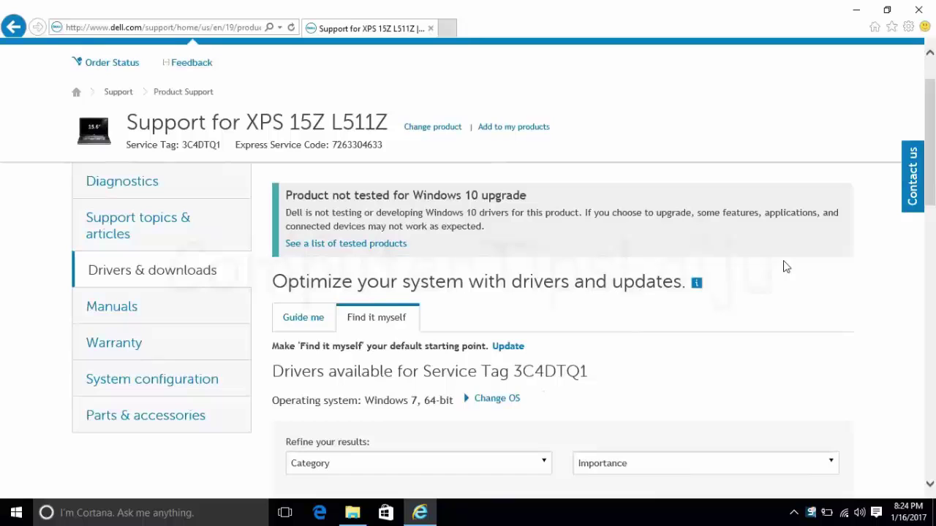
pyautogui.moveTo(934, 192); pyautogui.dragTo(933, 268)
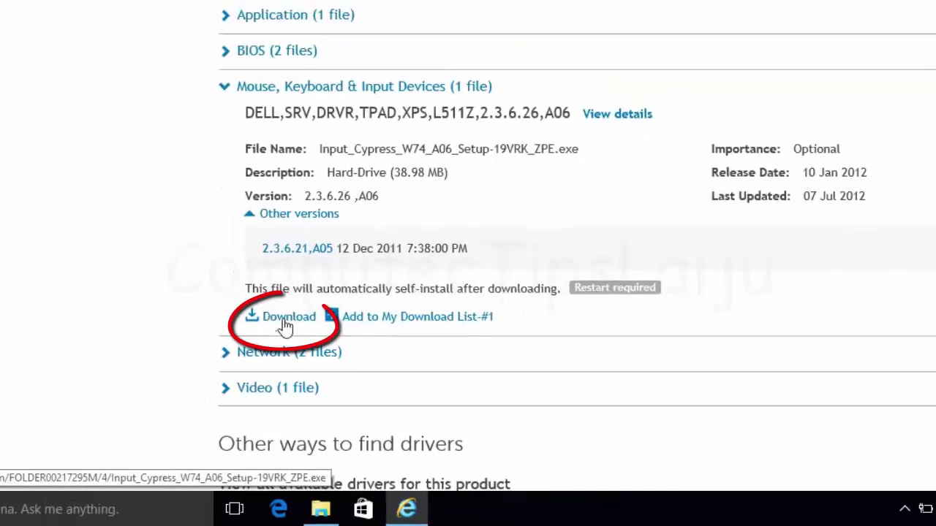
pyautogui.click(326, 364)
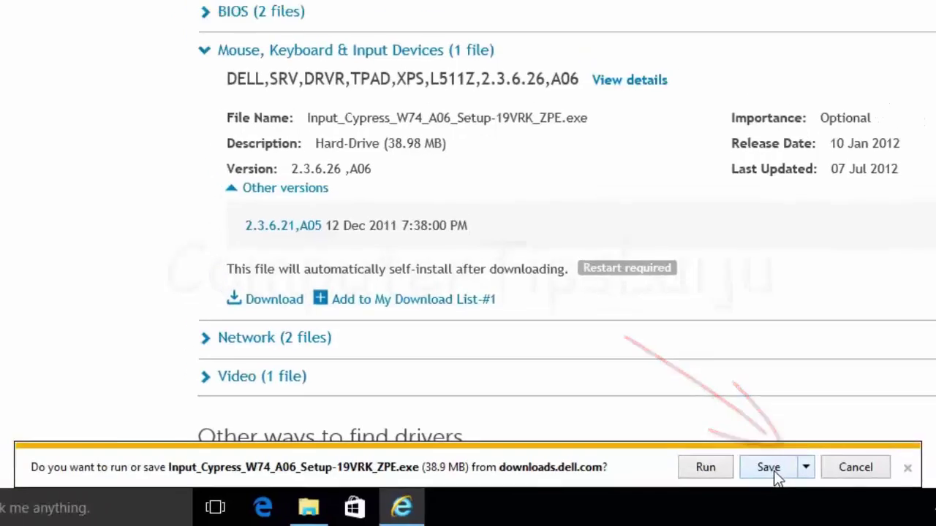
pyautogui.click(771, 472)
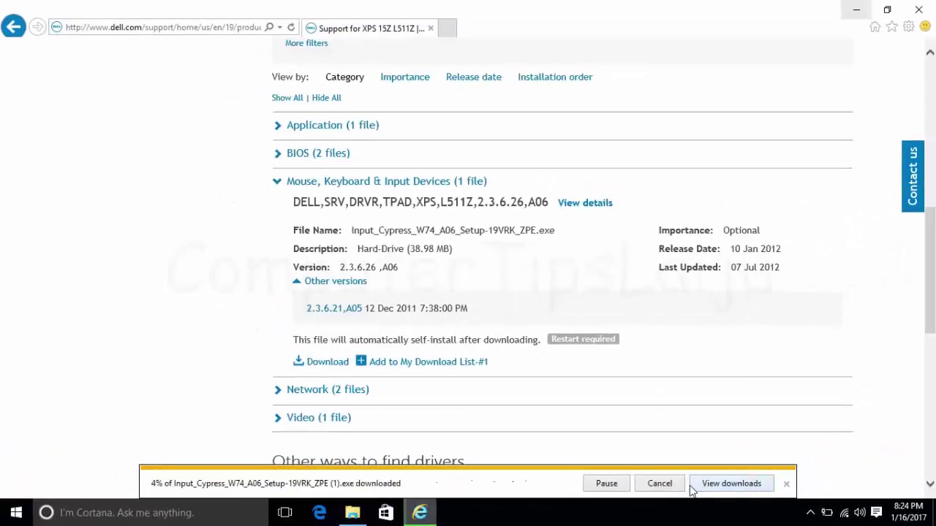
# Step: Cancel the running driver download and minimize the browser window
pyautogui.click(660, 484)
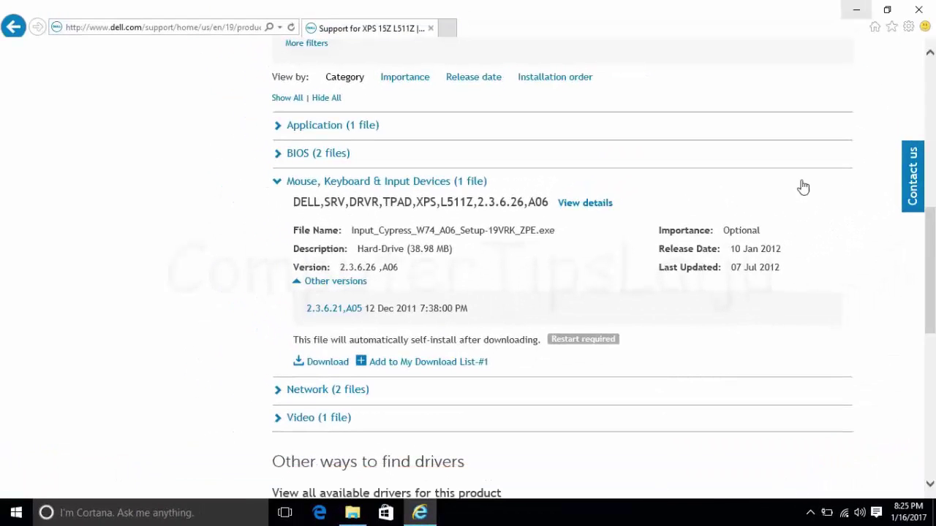
pyautogui.click(856, 10)
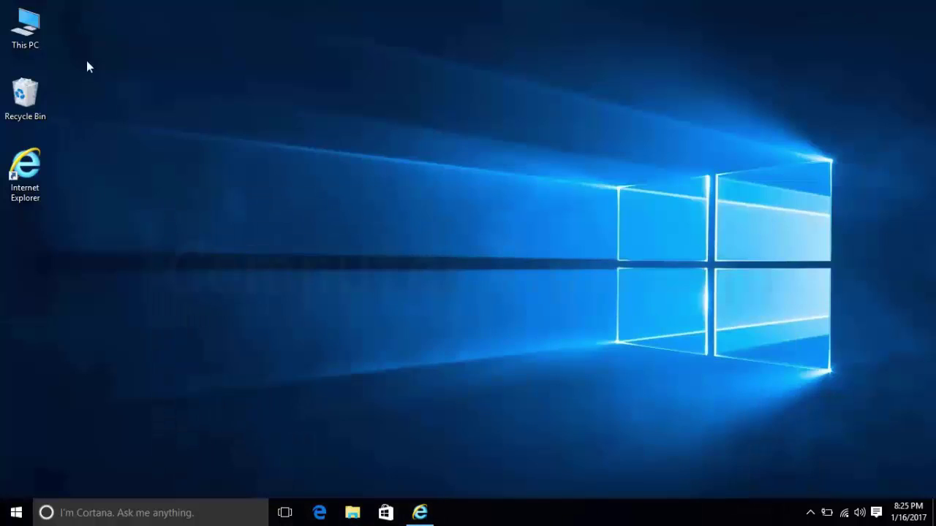
# Step: Extract Input_Cypress_W74_A06_Setup-19VRK_ZPE from the Downloads folder into a subfolder of the same name
pyautogui.doubleClick(28, 30)
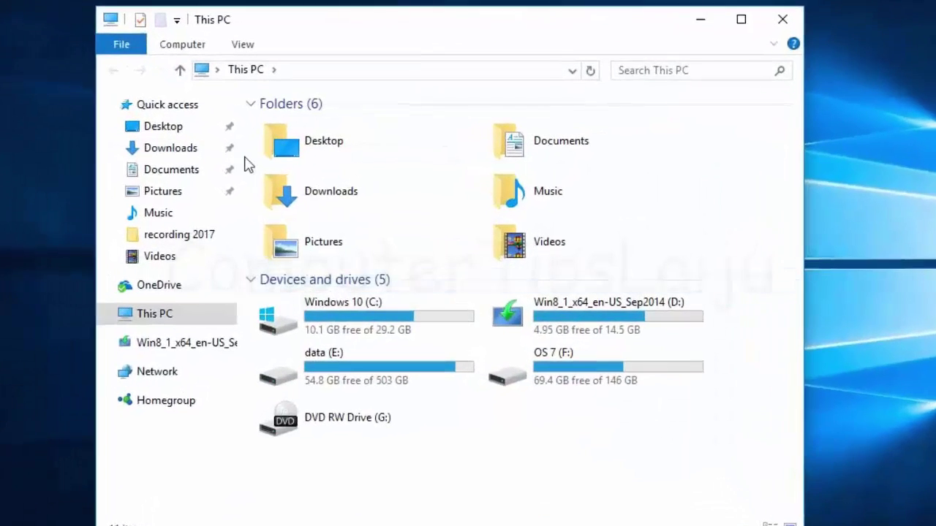
pyautogui.click(162, 146)
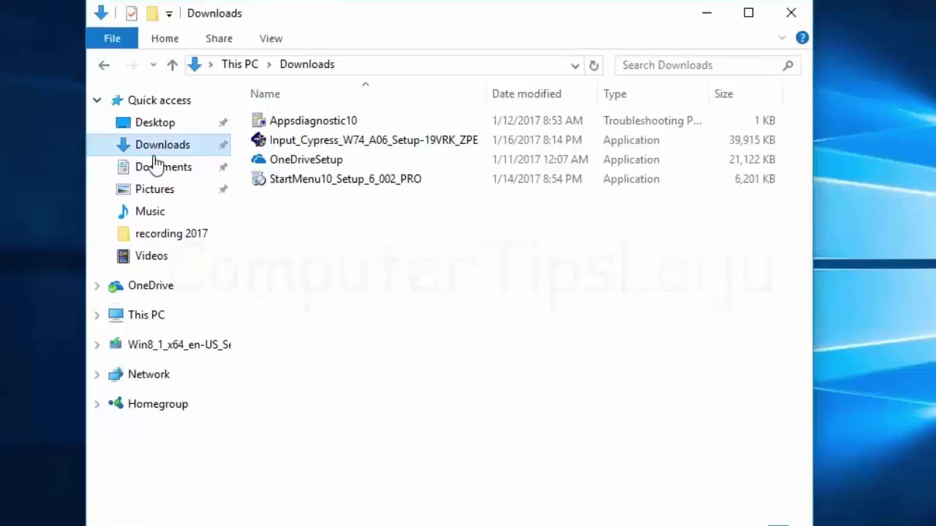
pyautogui.click(287, 143)
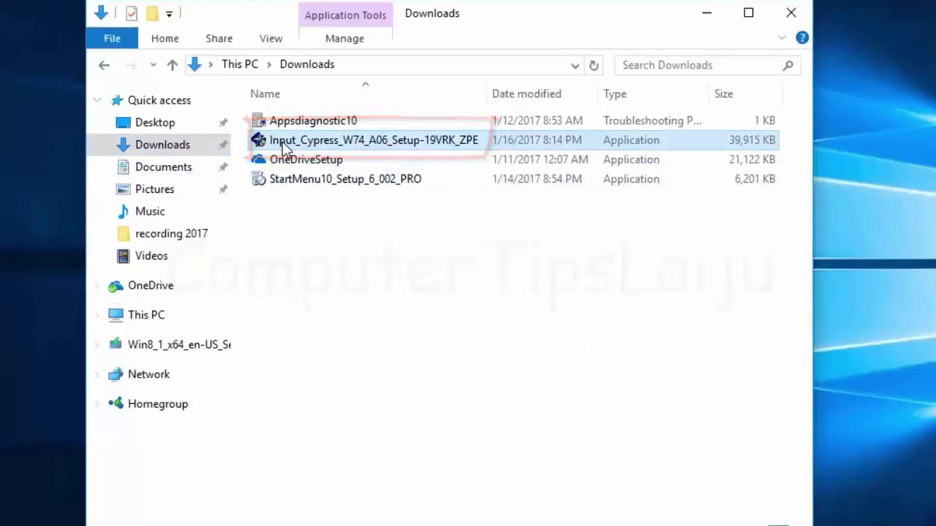
pyautogui.rightClick(280, 140)
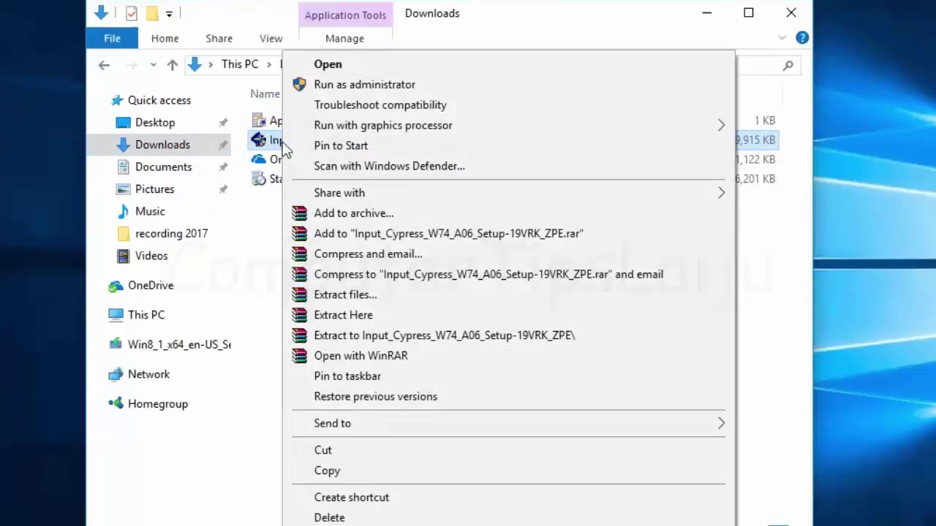
pyautogui.click(354, 337)
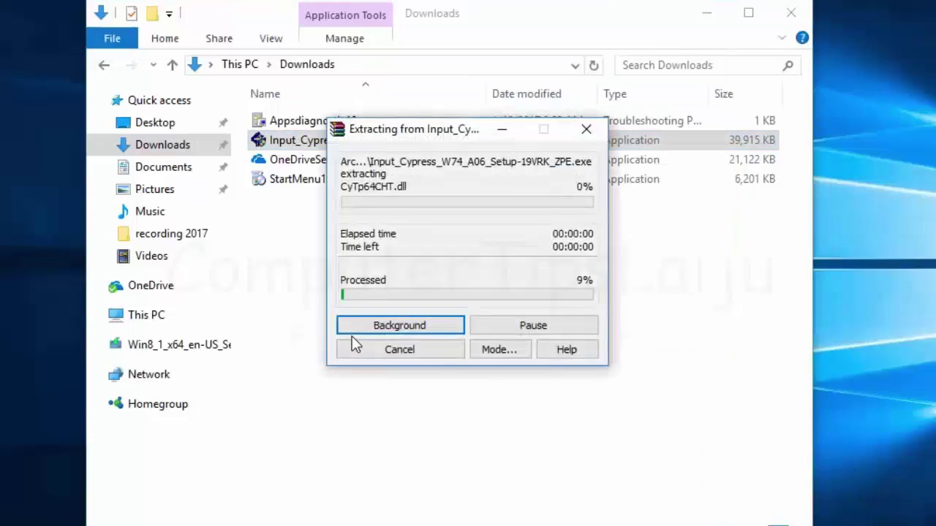
# Step: Open the Cypress folder inside the extracted Input_Cypress_W74_A06_Setup-19VRK_ZPE folder
pyautogui.click(272, 200)
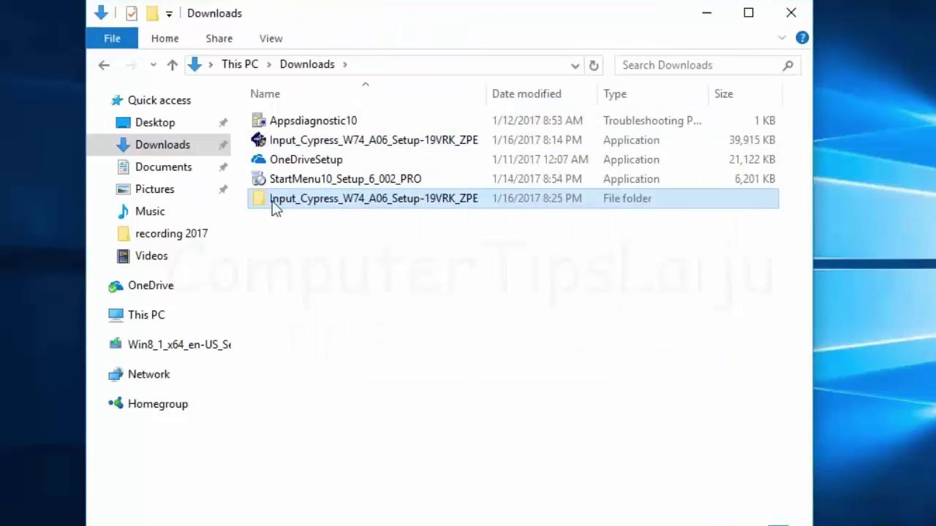
pyautogui.doubleClick(271, 203)
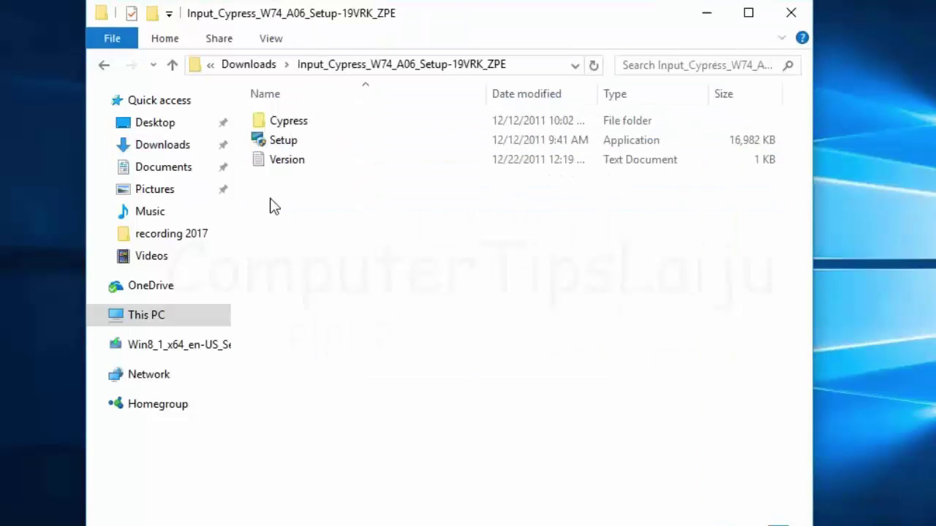
pyautogui.doubleClick(284, 128)
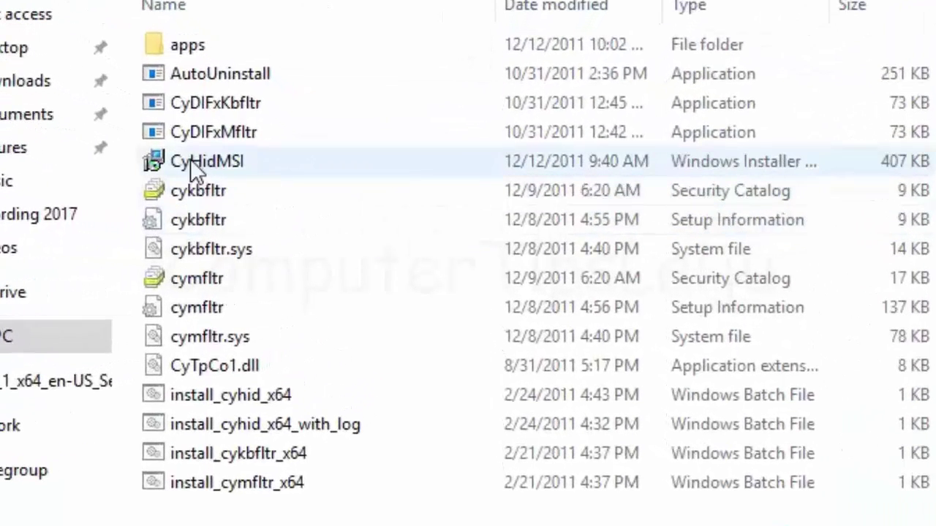
# Step: Install Cypress TrackPad from the CyHidMSI installer package and complete its setup wizard
pyautogui.click(184, 157)
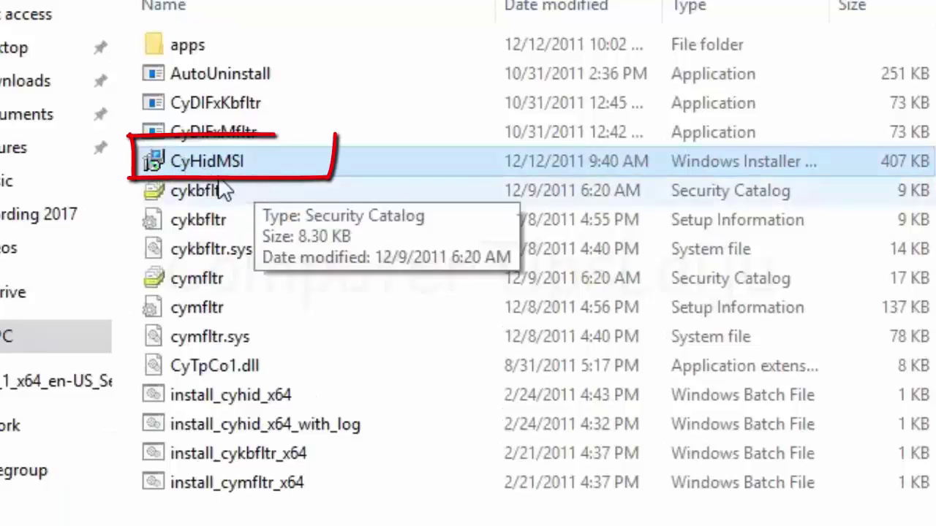
pyautogui.moveTo(228, 180)
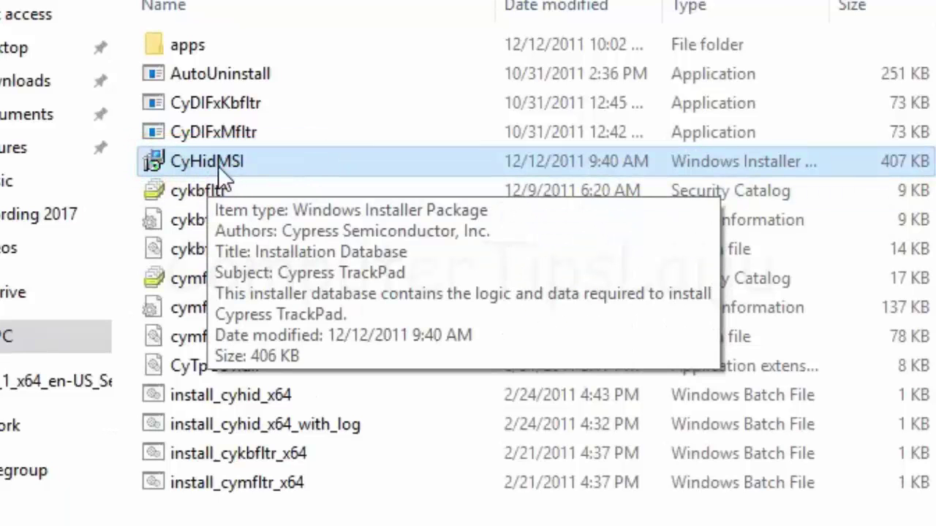
pyautogui.rightClick(218, 164)
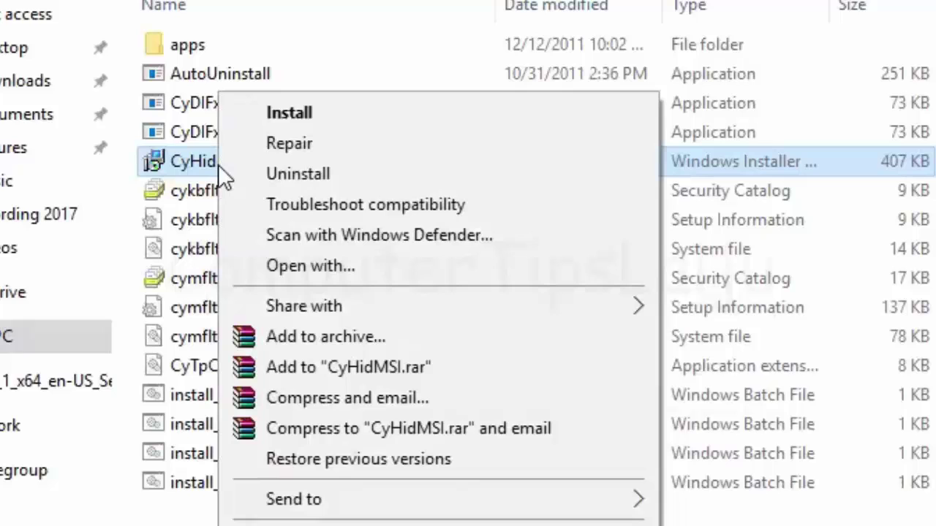
pyautogui.click(314, 118)
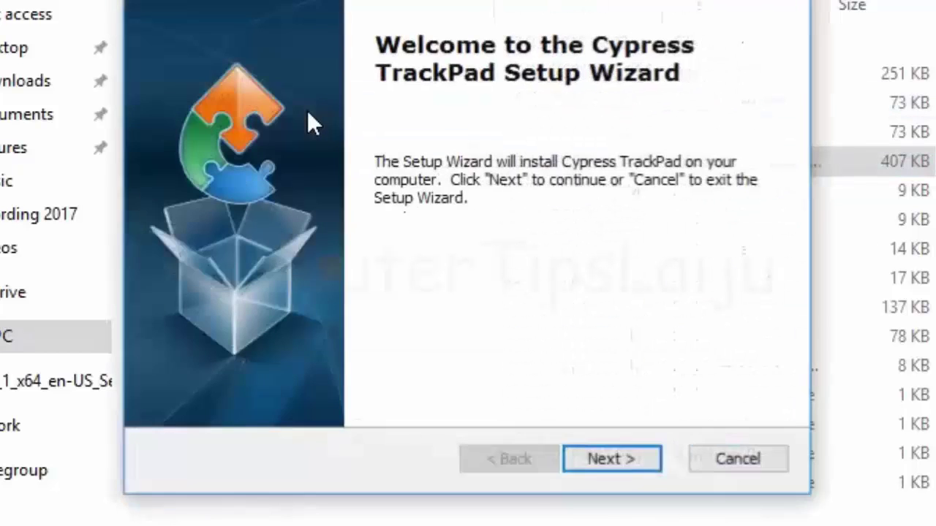
pyautogui.click(601, 462)
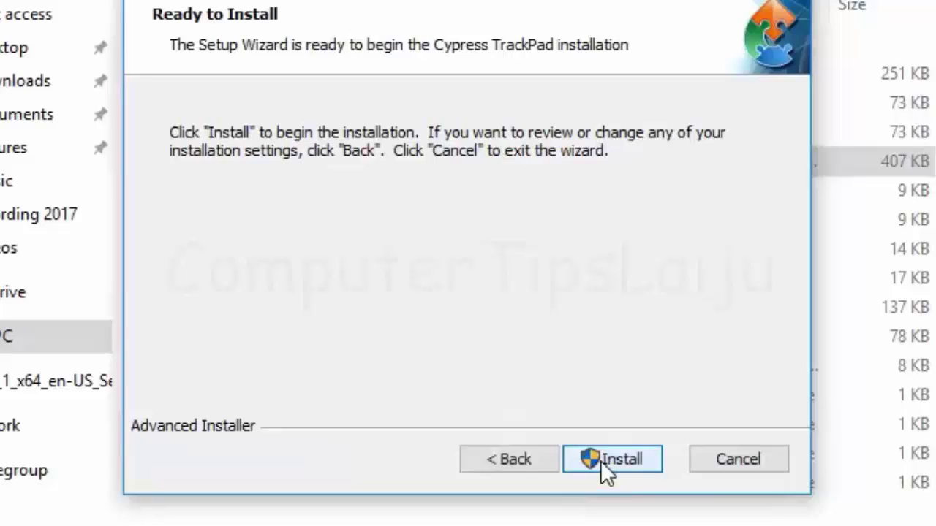
pyautogui.click(600, 461)
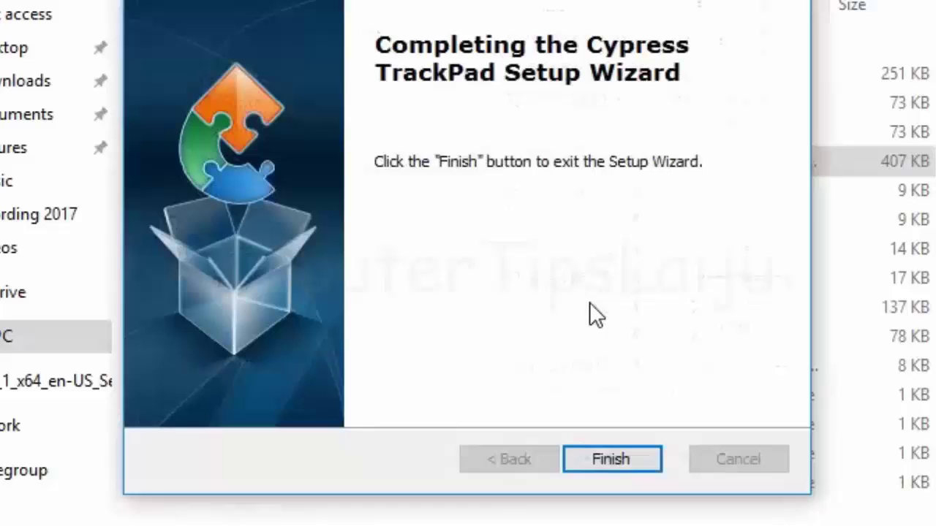
pyautogui.click(612, 465)
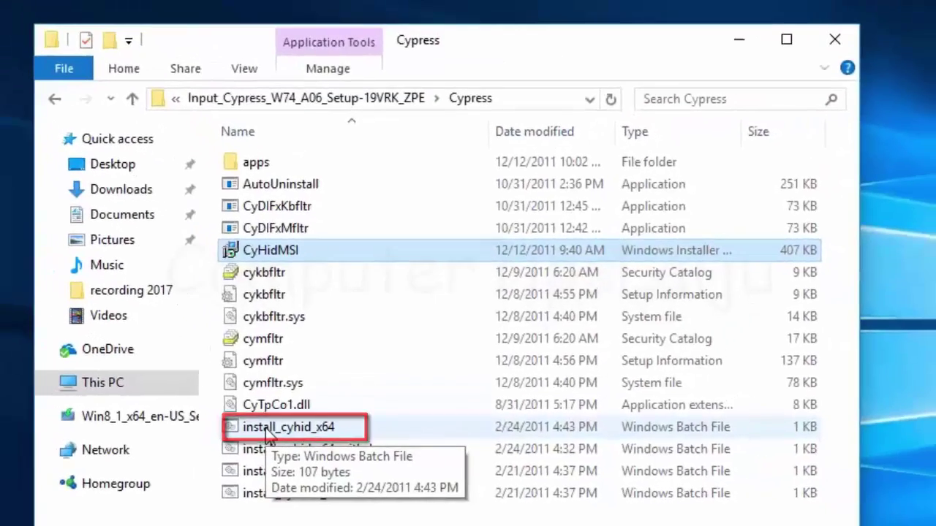
# Step: Run the install_cyhid_x64 batch file as administrator and dismiss its console once it pauses
pyautogui.rightClick(232, 412)
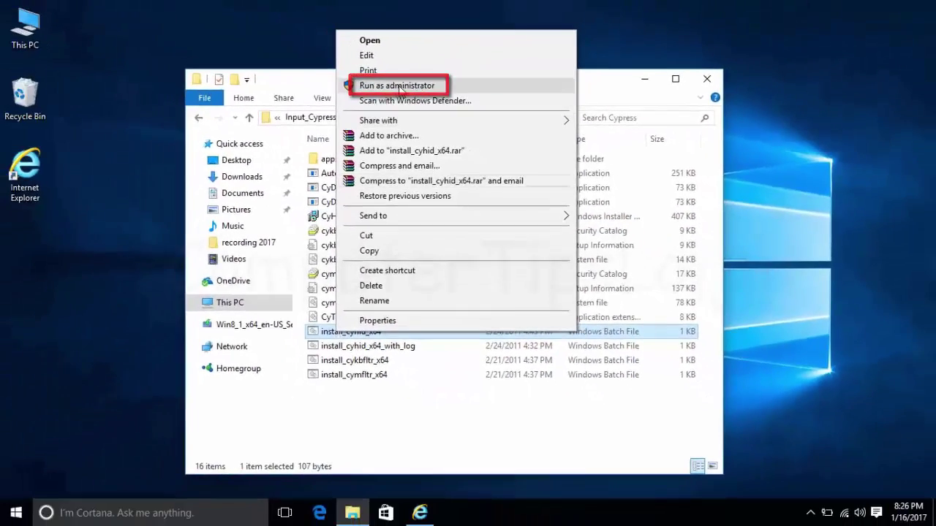
pyautogui.click(373, 63)
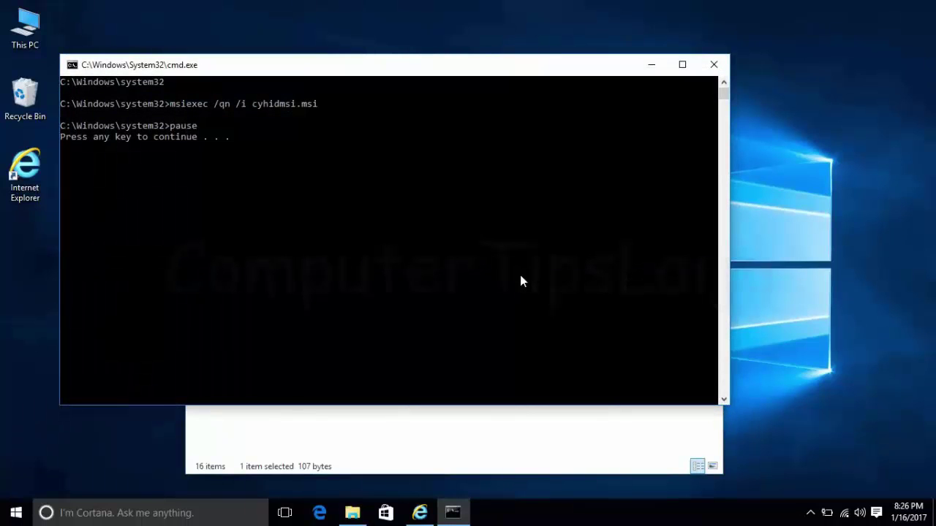
pyautogui.press('Return')
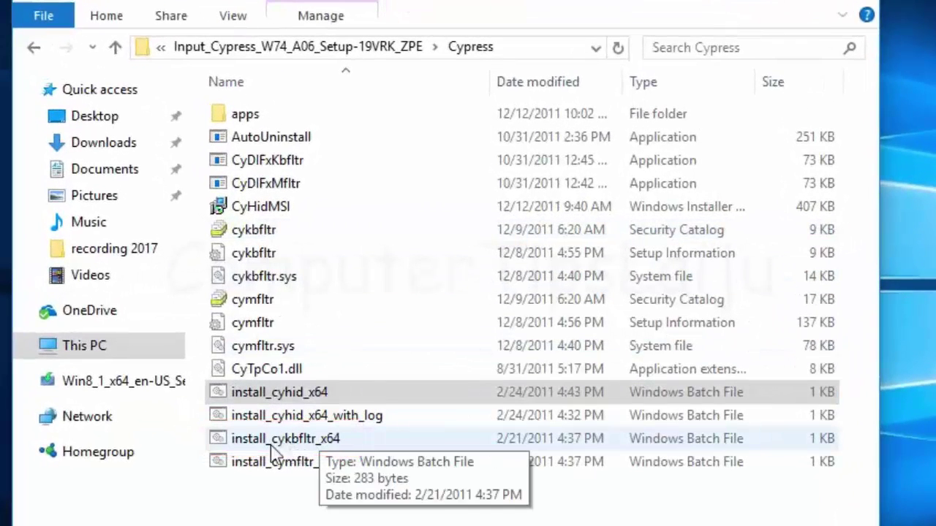
# Step: Run the install_cykbfltr_x64 batch file as administrator and dismiss its console once it pauses
pyautogui.rightClick(274, 442)
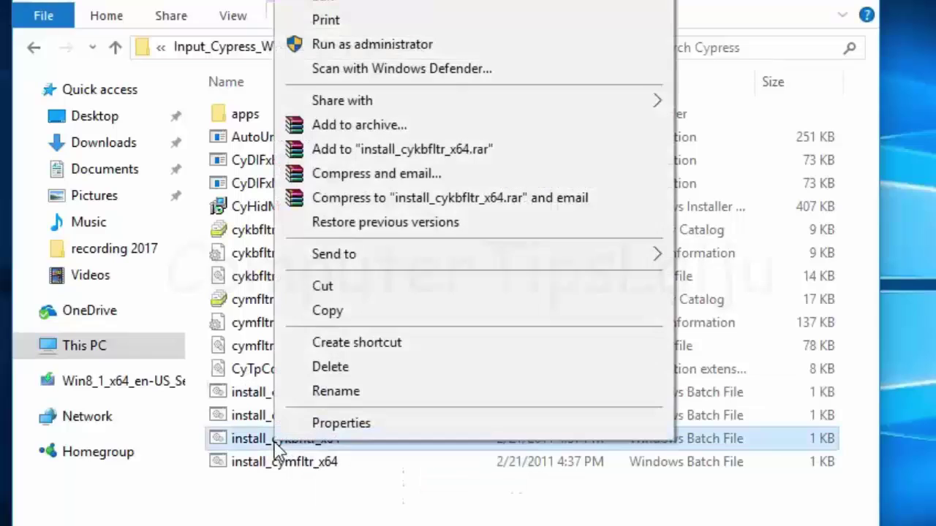
pyautogui.click(356, 45)
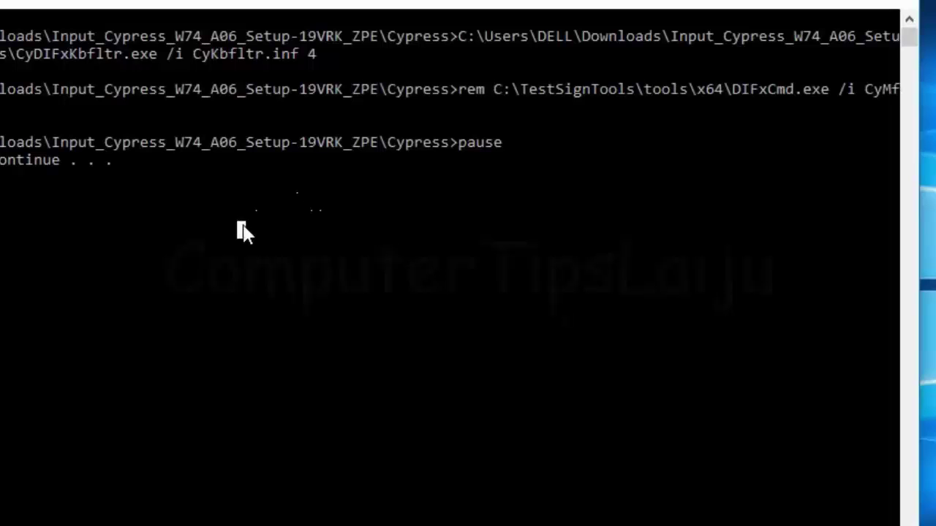
pyautogui.press('Return')
# Step: Run the install_cymfltr_x64 batch file as administrator and dismiss its console once it pauses
pyautogui.click(278, 461)
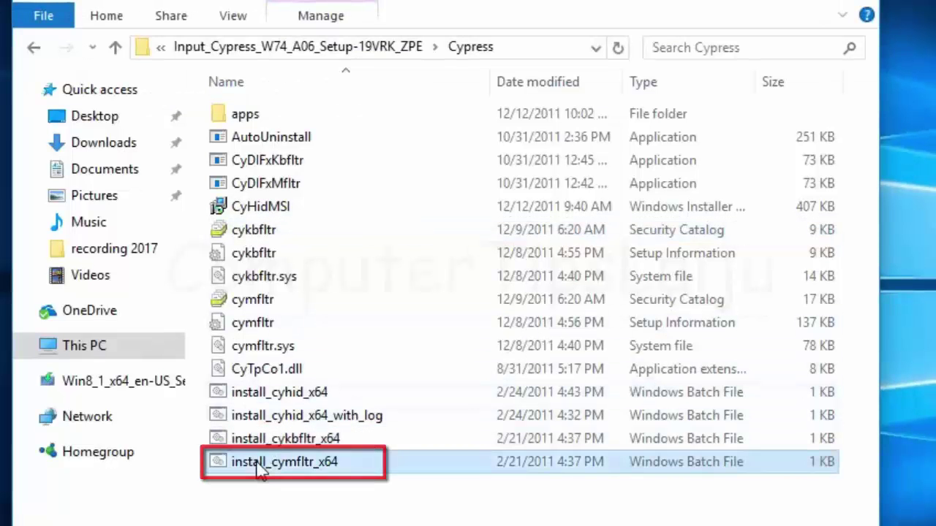
pyautogui.rightClick(261, 466)
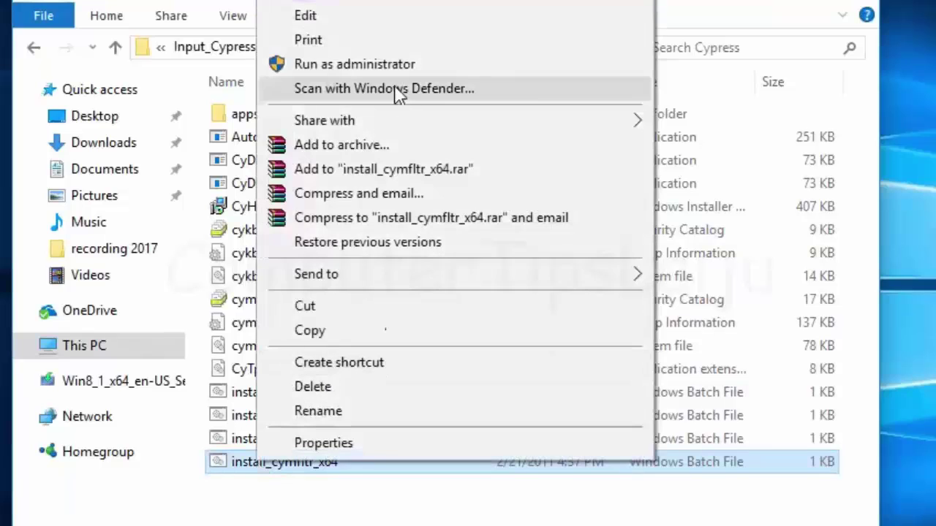
pyautogui.click(343, 72)
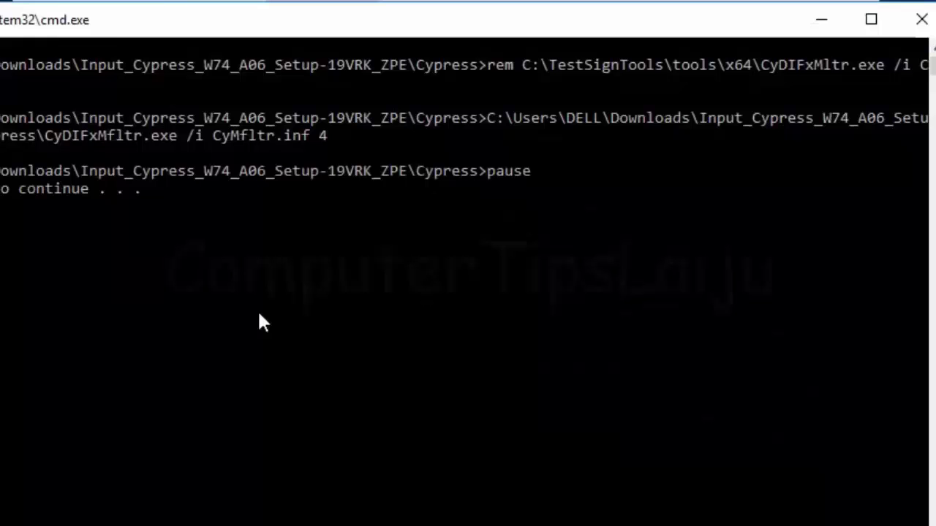
pyautogui.click(259, 316)
pyautogui.press('Return')
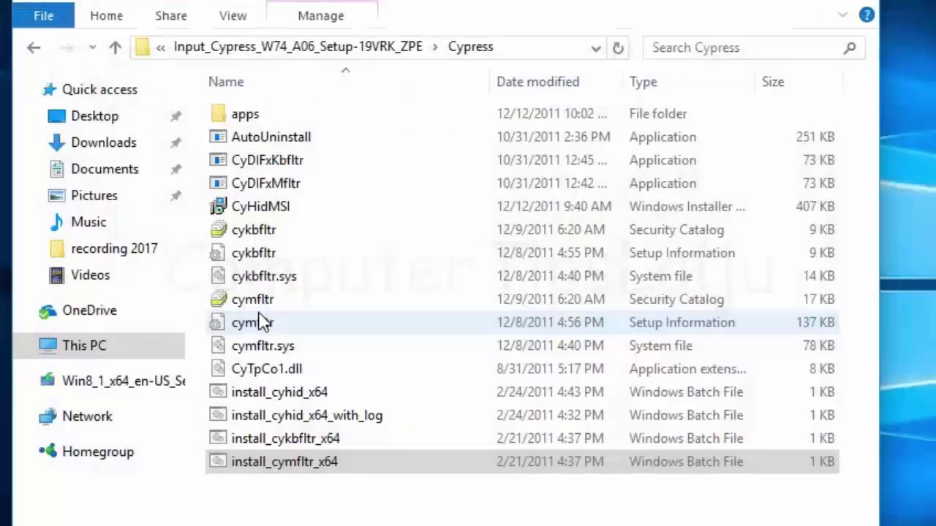
# Step: Install the cykbfltr setup information file and postpone the computer restart
pyautogui.rightClick(256, 261)
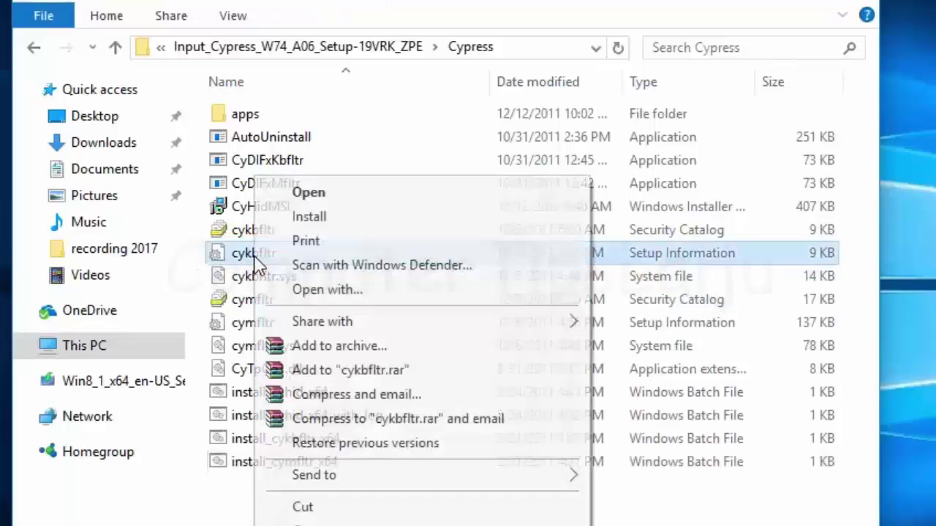
pyautogui.click(310, 217)
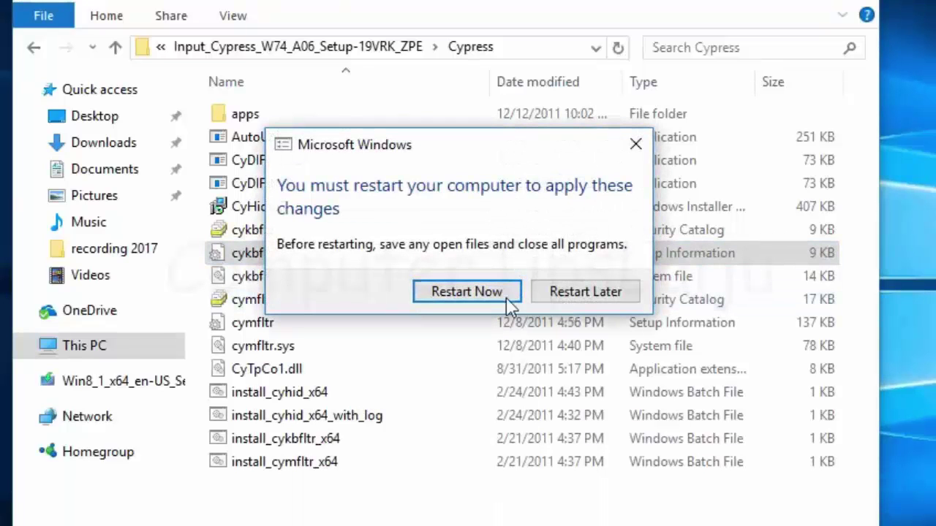
pyautogui.click(587, 296)
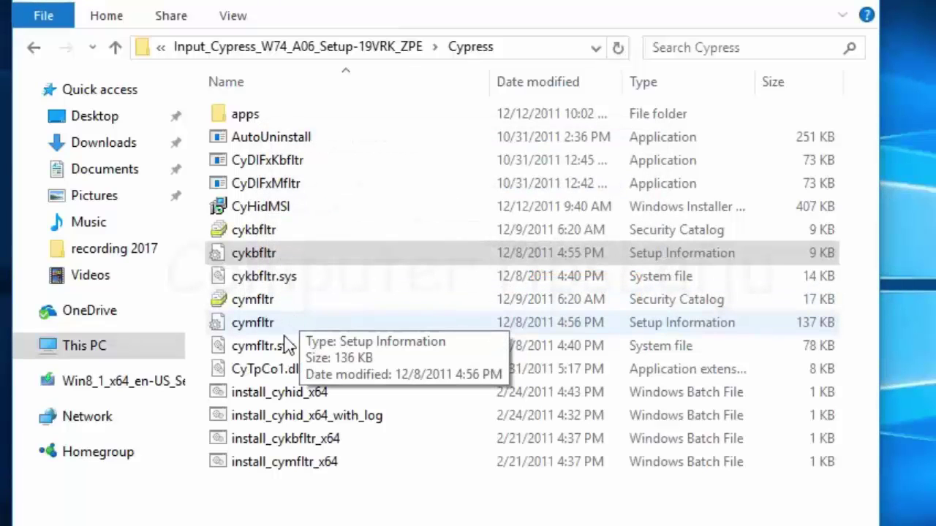
# Step: Install the cymfltr setup information file and postpone the computer restart
pyautogui.click(249, 329)
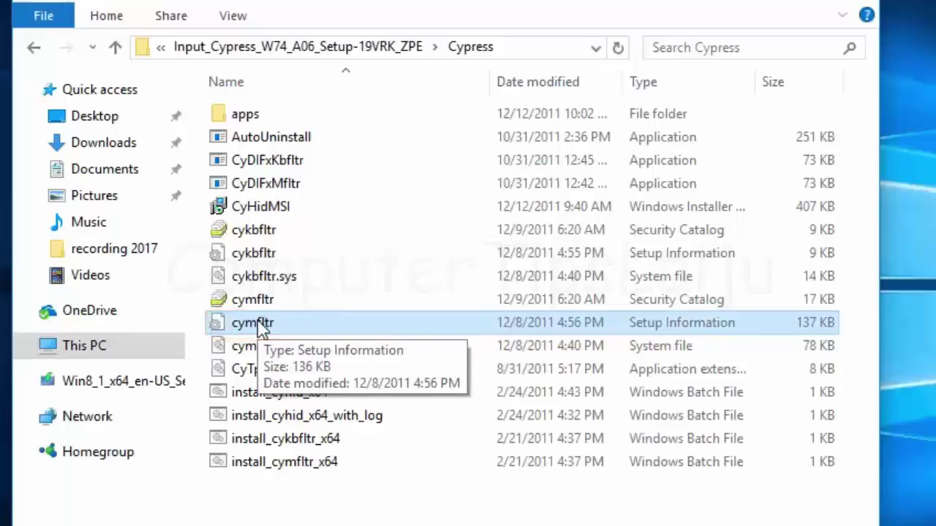
pyautogui.rightClick(260, 327)
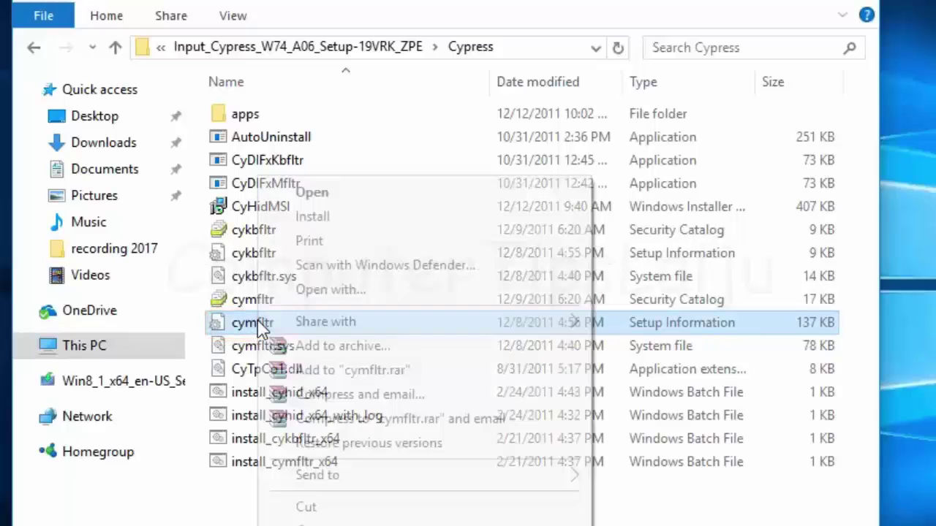
pyautogui.click(310, 217)
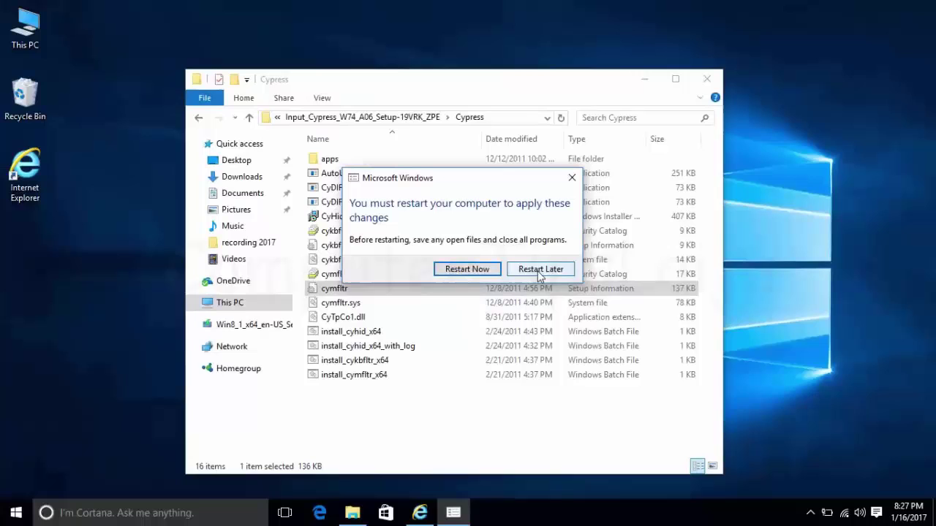
pyautogui.click(540, 270)
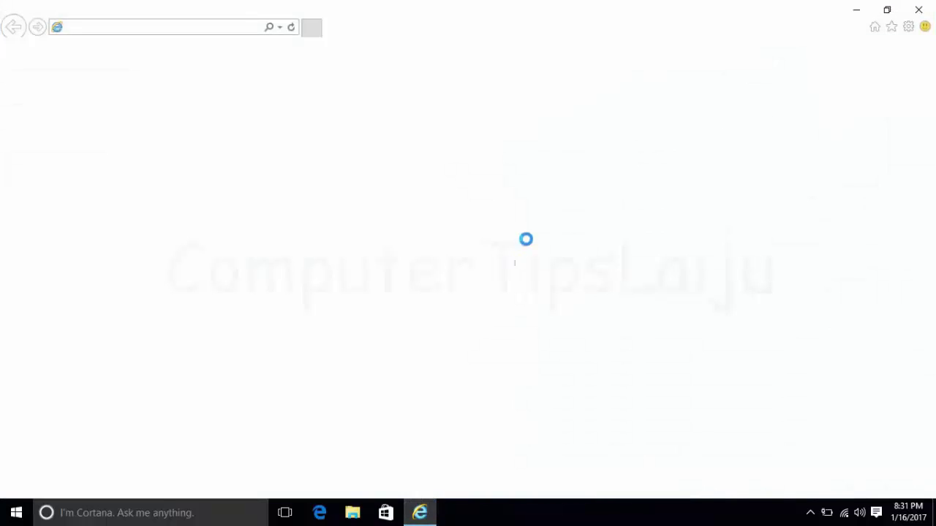
# Step: Test touchpad scrolling by moving down and up repeatedly through the MSN home page in Internet Explorer
pyautogui.write('youtube.com/')
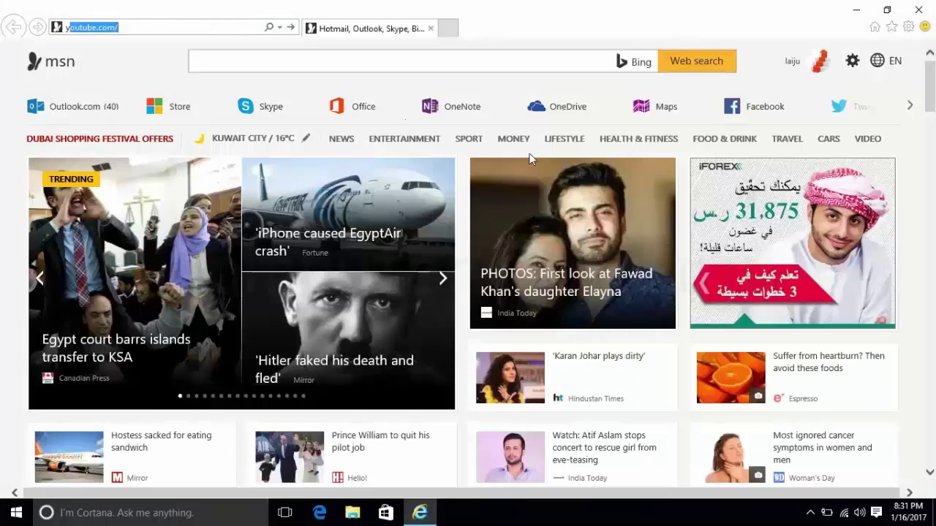
pyautogui.scroll(-15, 574, 227)
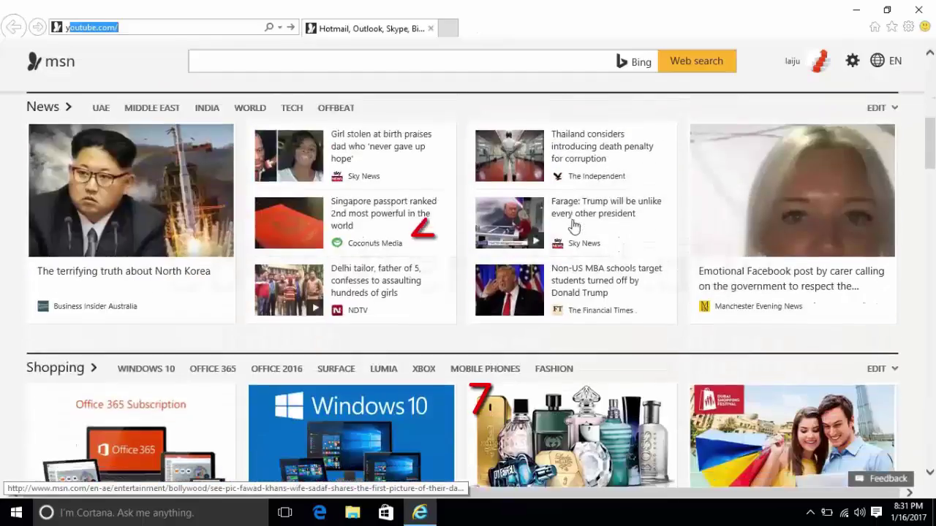
pyautogui.scroll(10, 574, 227)
pyautogui.scroll(-12, 574, 227)
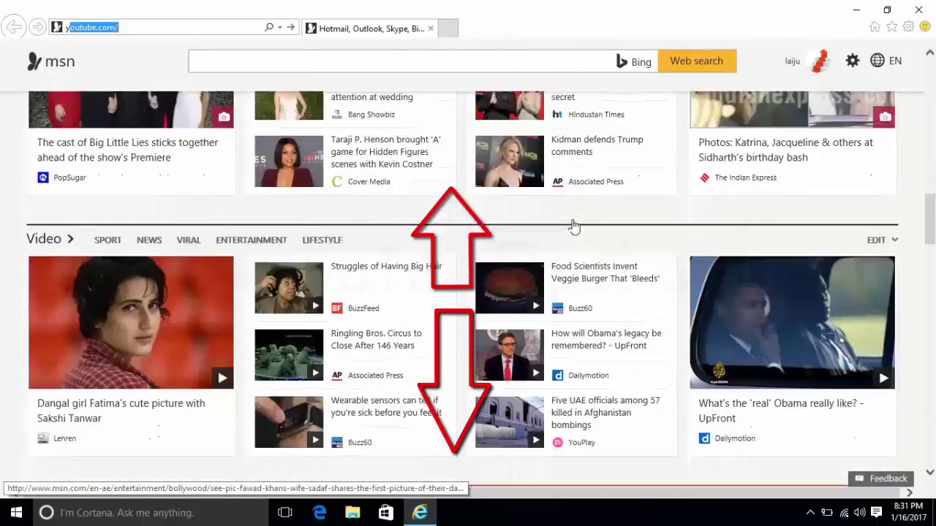
pyautogui.scroll(10, 574, 226)
pyautogui.scroll(4, 574, 227)
pyautogui.scroll(-10, 574, 226)
pyautogui.scroll(10, 574, 227)
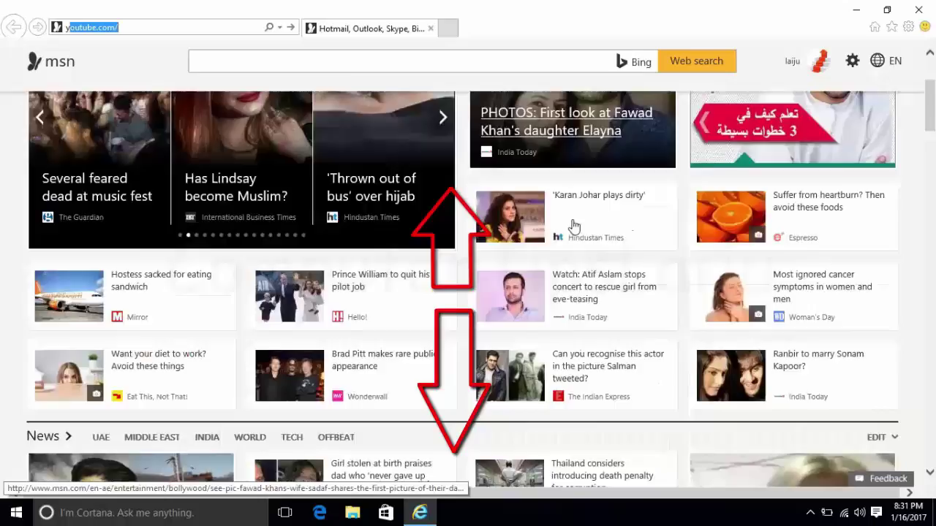
pyautogui.scroll(-1, 574, 226)
pyautogui.scroll(-5, 573, 226)
pyautogui.scroll(10, 574, 227)
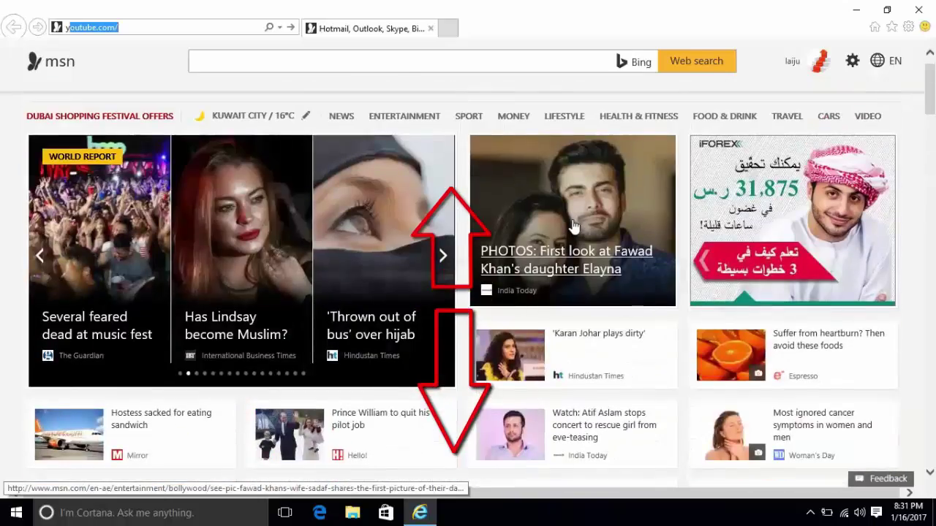
pyautogui.scroll(-3, 574, 227)
pyautogui.scroll(-5, 574, 227)
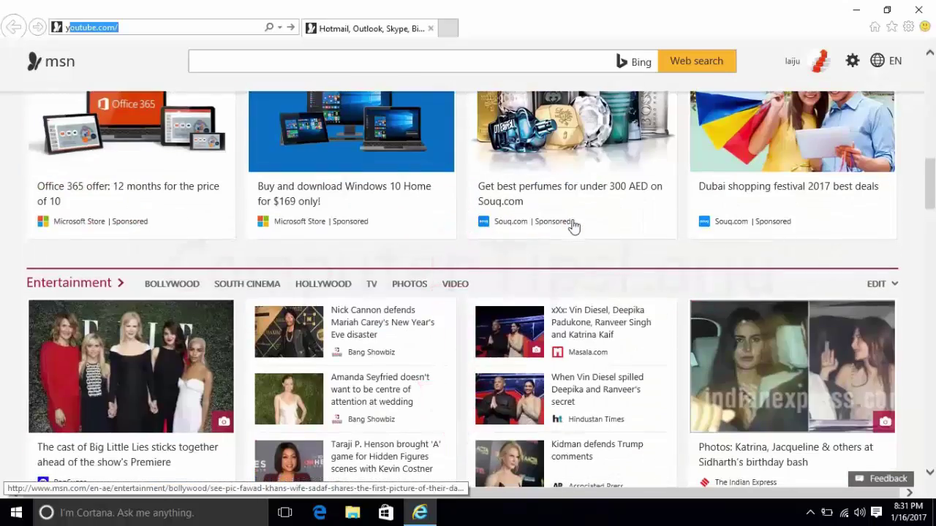
# Step: Test the window-switching gesture by cycling back and forth through the open windows in the task switcher
pyautogui.hotkey('alt', 'Tab')
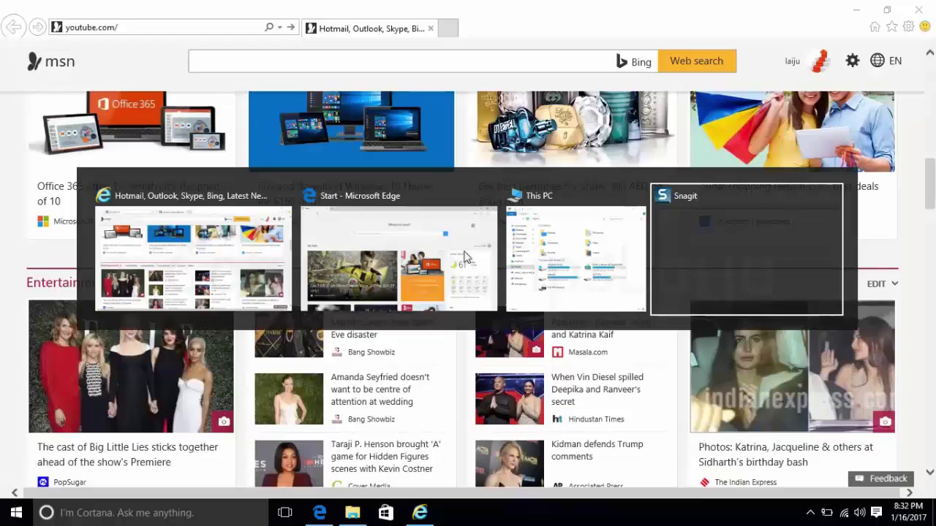
pyautogui.hotkey('alt', 'Tab')
pyautogui.hotkey('alt', 'Tab')
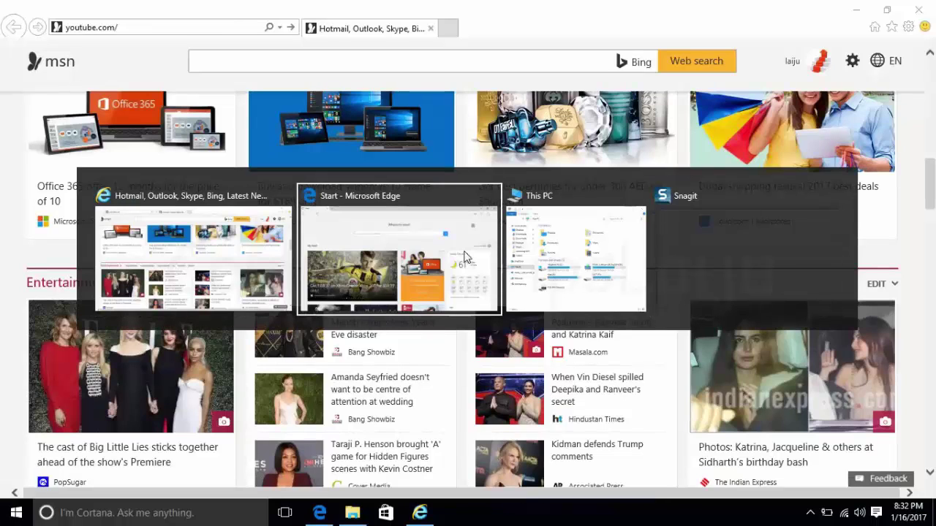
pyautogui.hotkey('alt', 'Tab')
pyautogui.hotkey('alt', 'Tab')
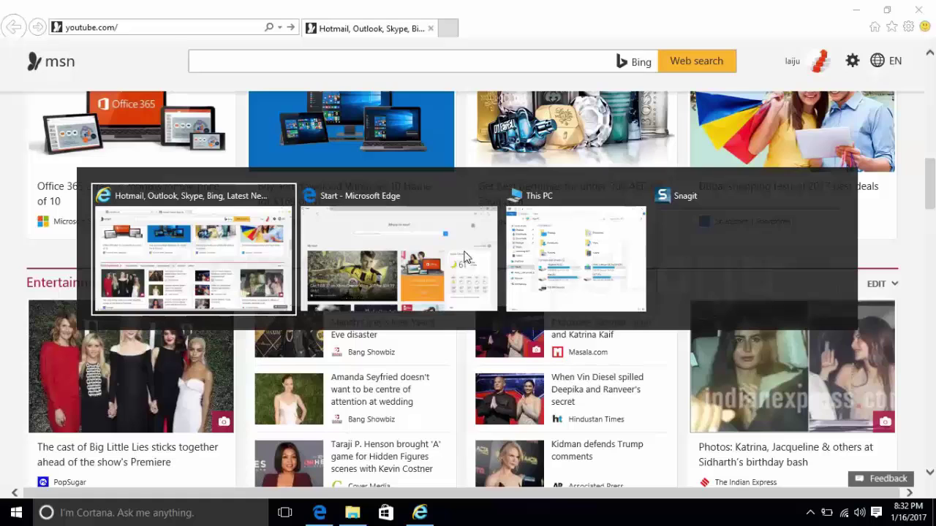
pyautogui.hotkey('alt', 'Tab')
pyautogui.hotkey('alt', 'Tab')
pyautogui.hotkey('alt', 'Tab')
pyautogui.hotkey('alt', 'Tab')
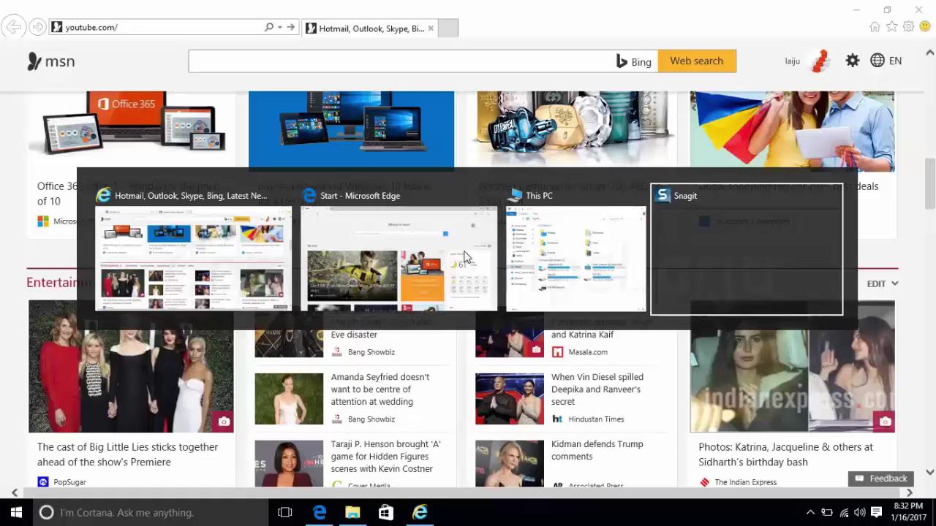
# Step: Show all open windows in Task View and switch to the Microsoft Edge start page
pyautogui.press('super+Tab')
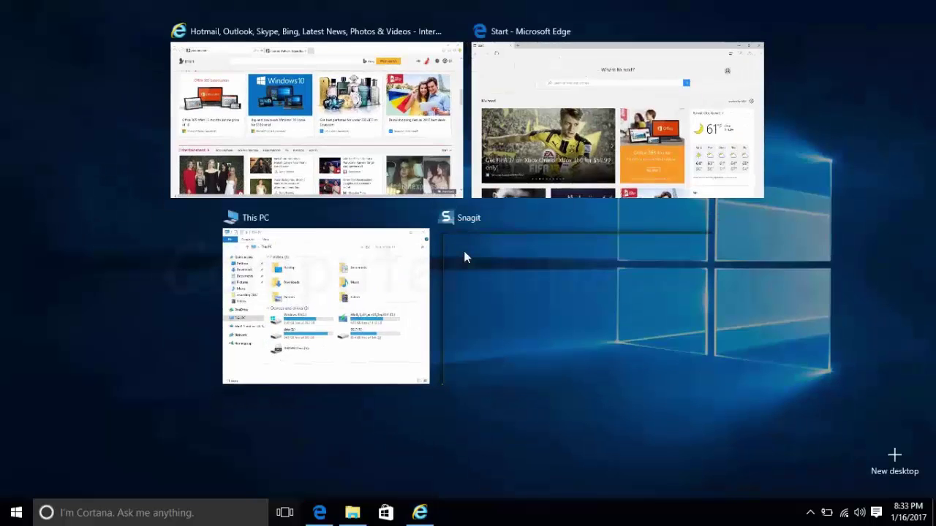
pyautogui.press('Escape')
pyautogui.press('super+Tab')
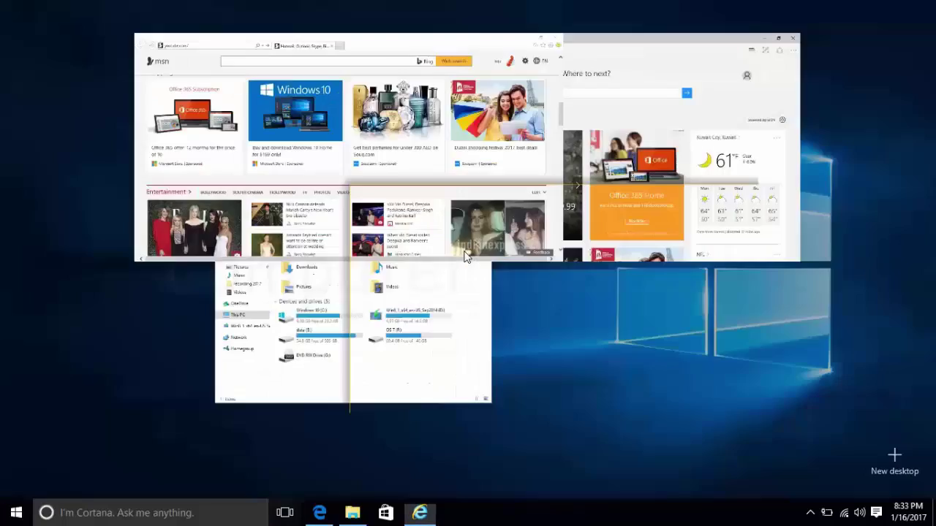
pyautogui.click(594, 126)
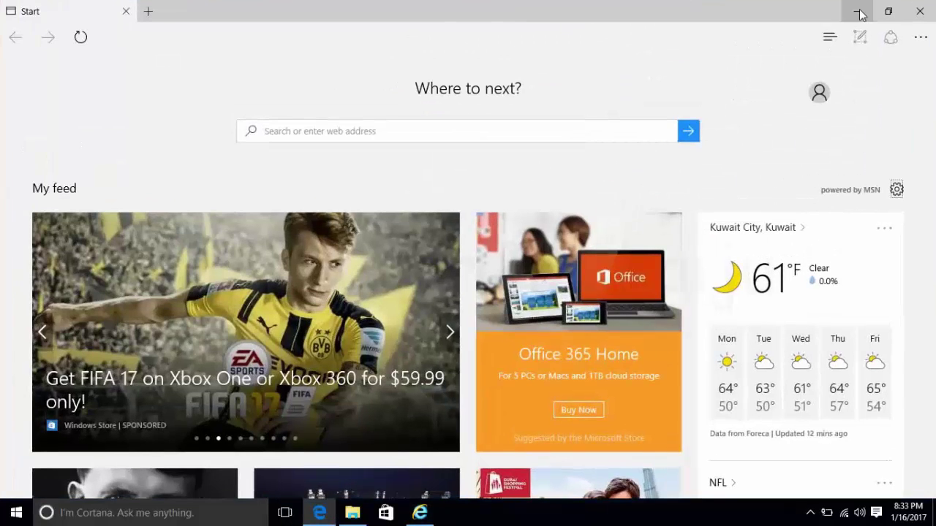
# Step: Switch back to the Internet Explorer window with the MSN page through Task View
pyautogui.press('super+Tab')
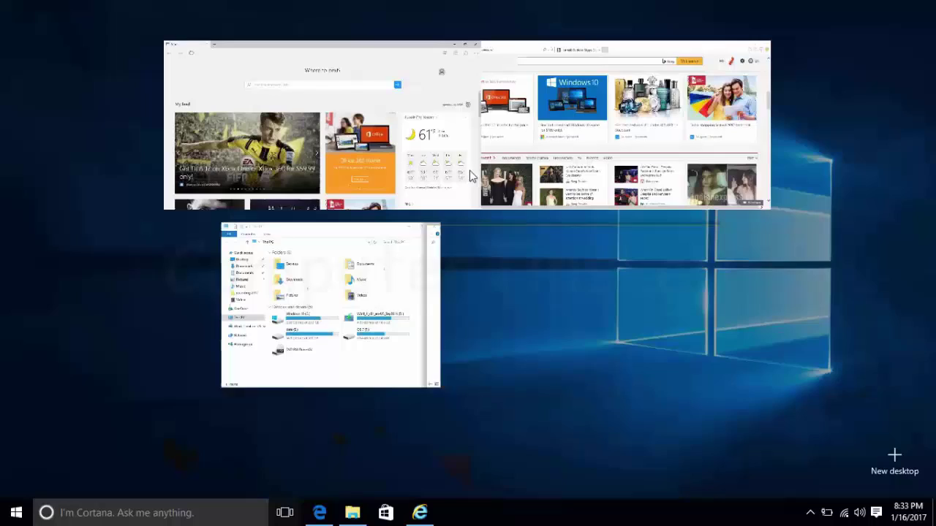
pyautogui.click(571, 93)
pyautogui.press('super+Tab')
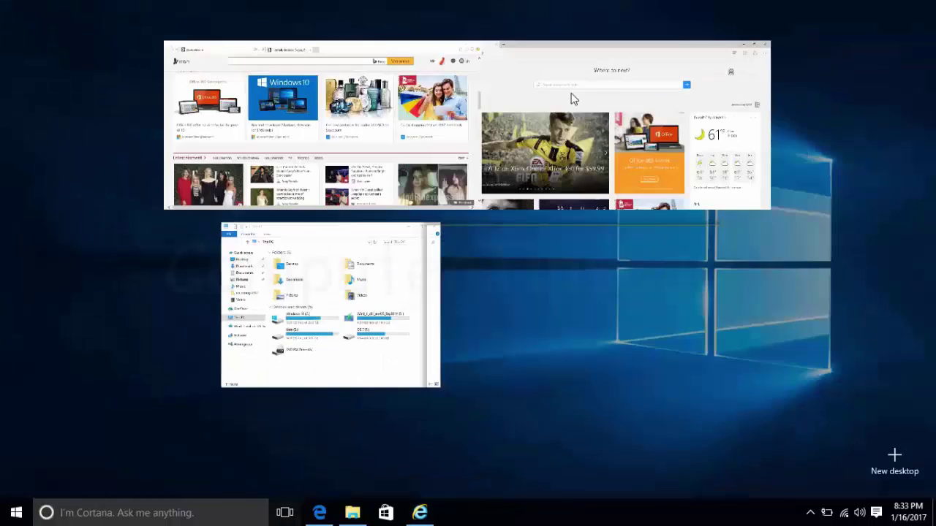
pyautogui.click(344, 123)
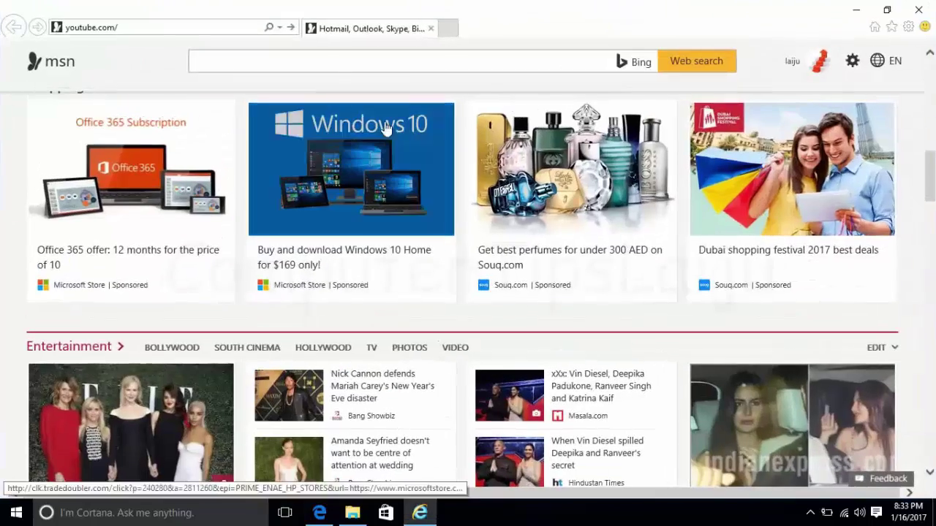
# Step: Test scrolling down and up the MSN page once more and show the desktop
pyautogui.scroll(-10, 505, 177)
pyautogui.scroll(10, 503, 179)
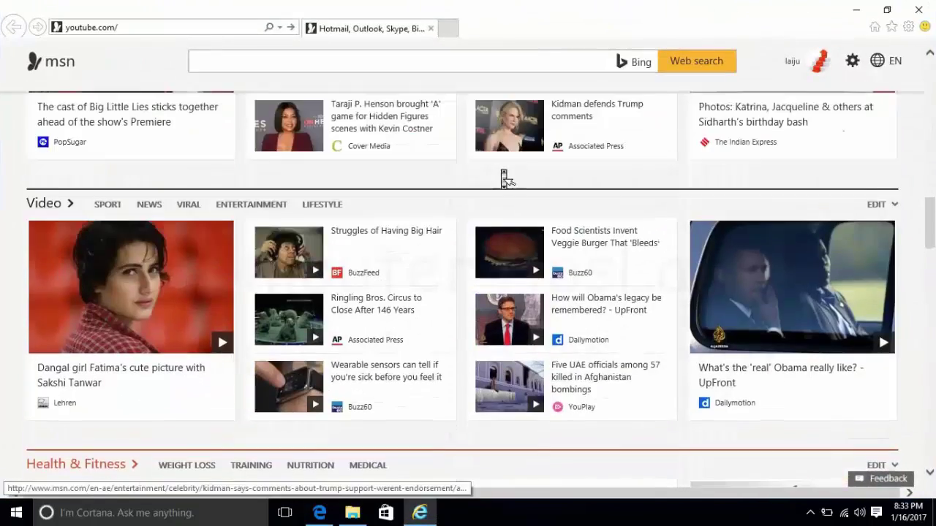
pyautogui.press('super+d')
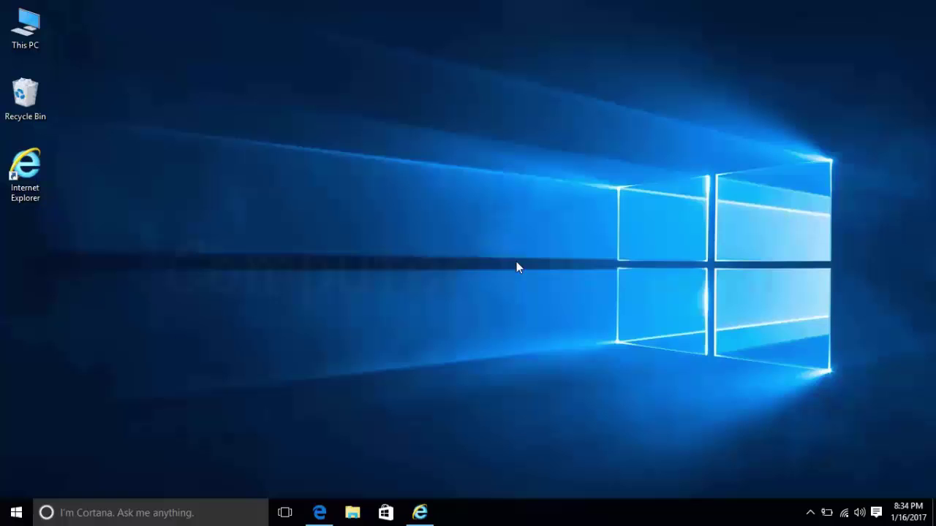